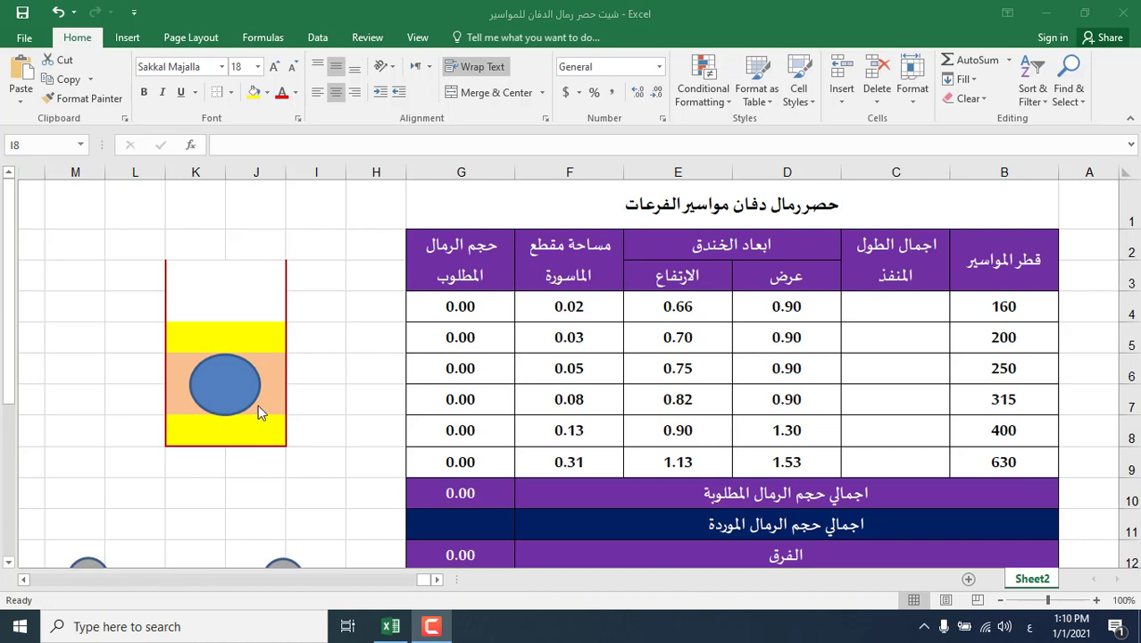
Step: Inspect the sand diagram's lower band and the trench width and depth formulas for several pipes
left_click(331, 428)
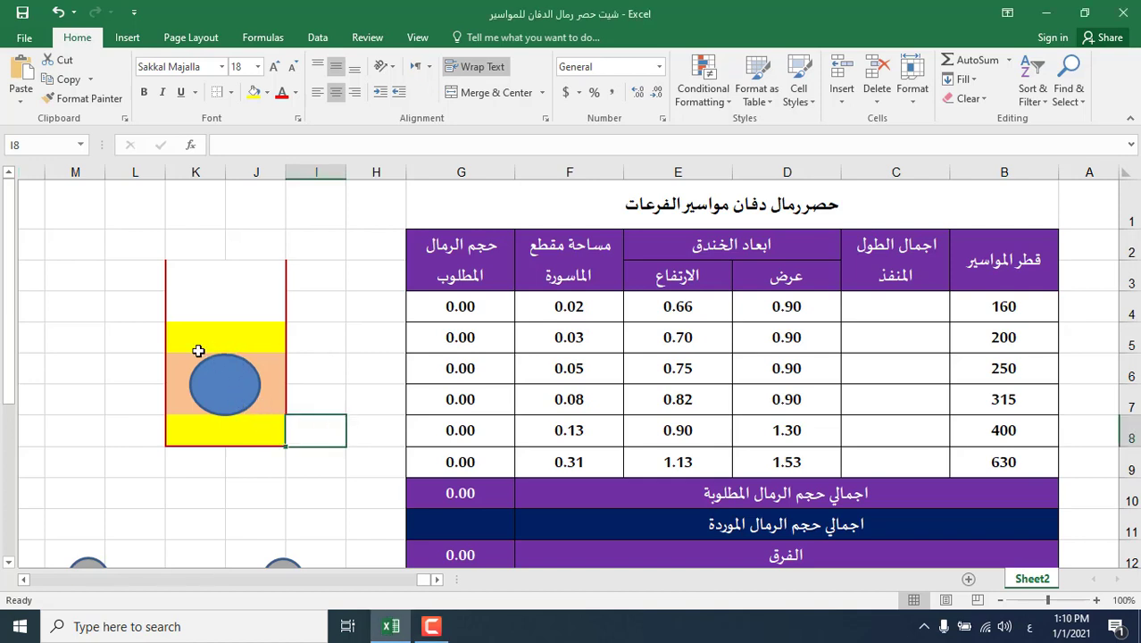
left_click(263, 464)
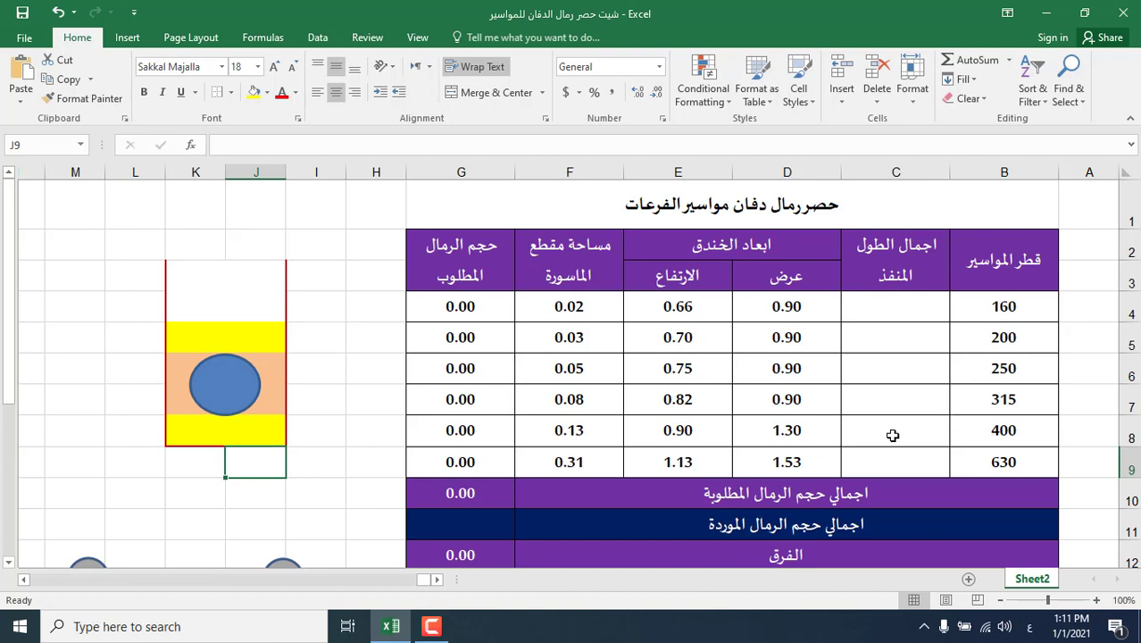
left_click(803, 438)
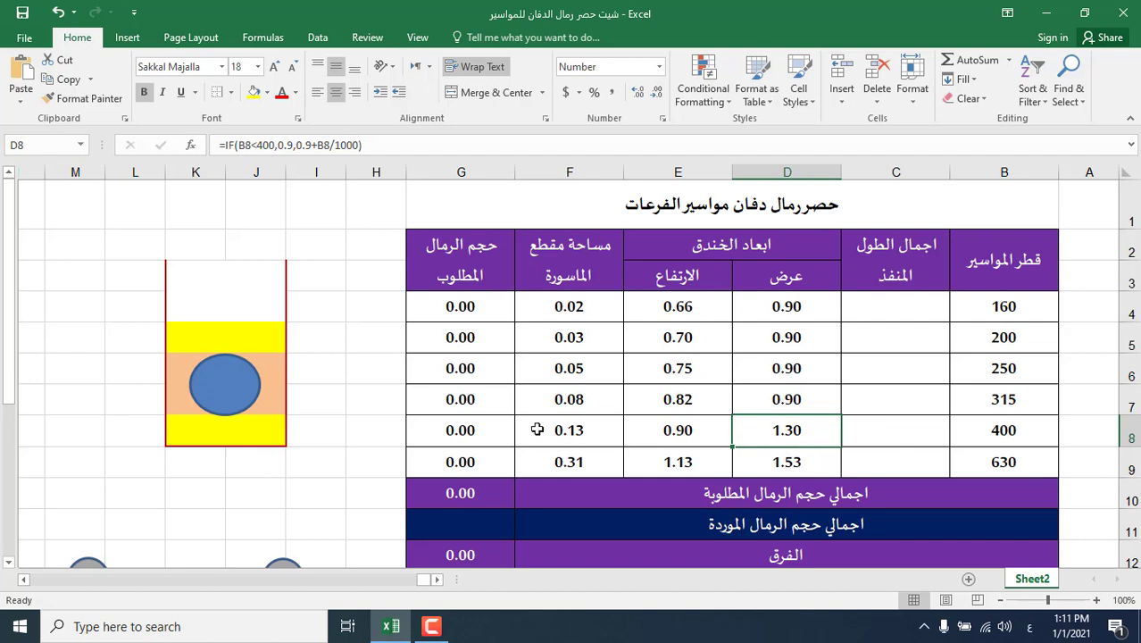
left_click(243, 425)
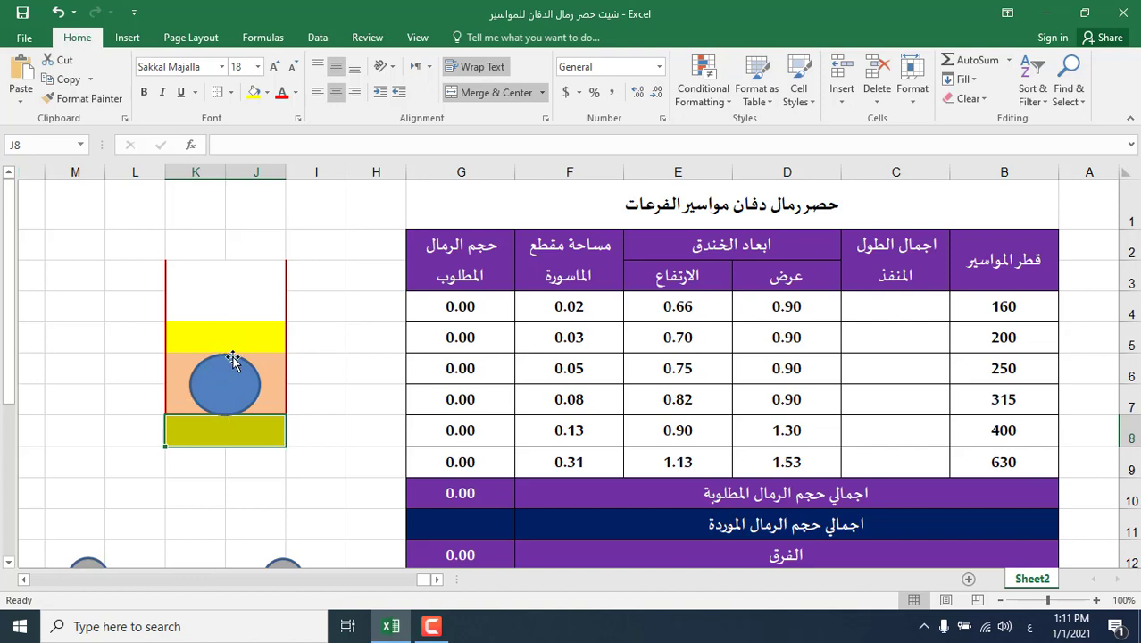
left_click(313, 398)
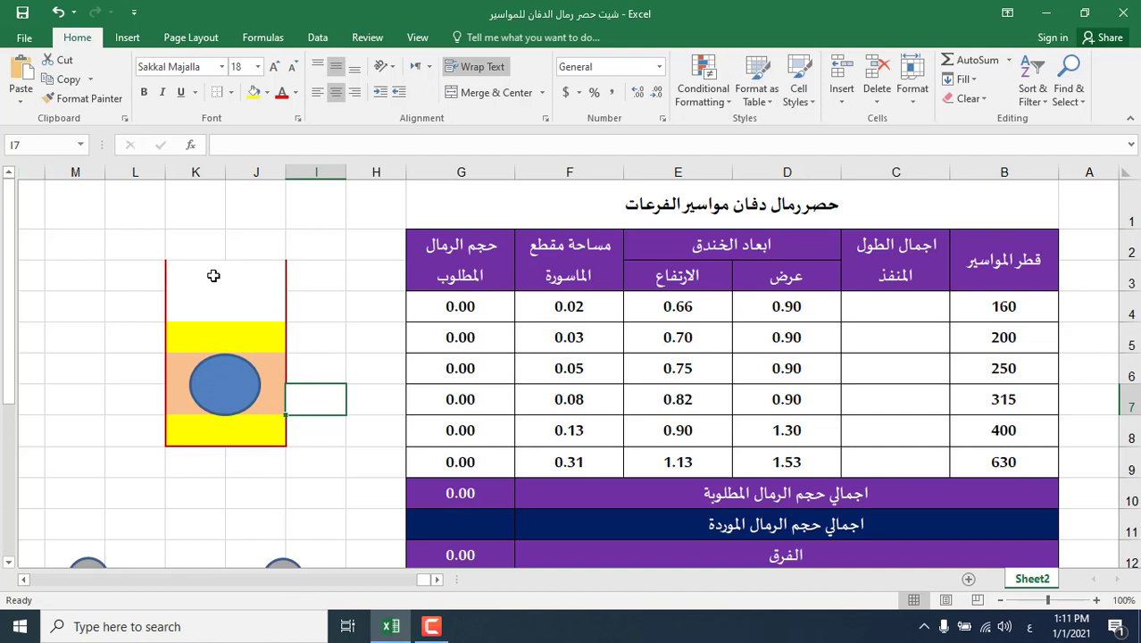
left_click(229, 438)
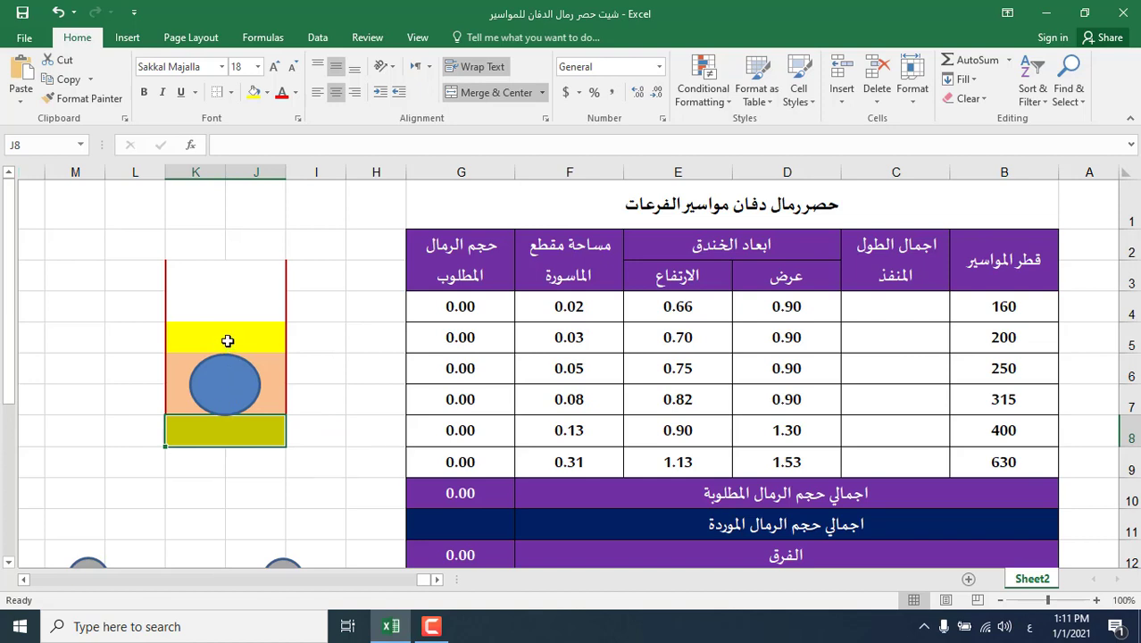
left_click(712, 316)
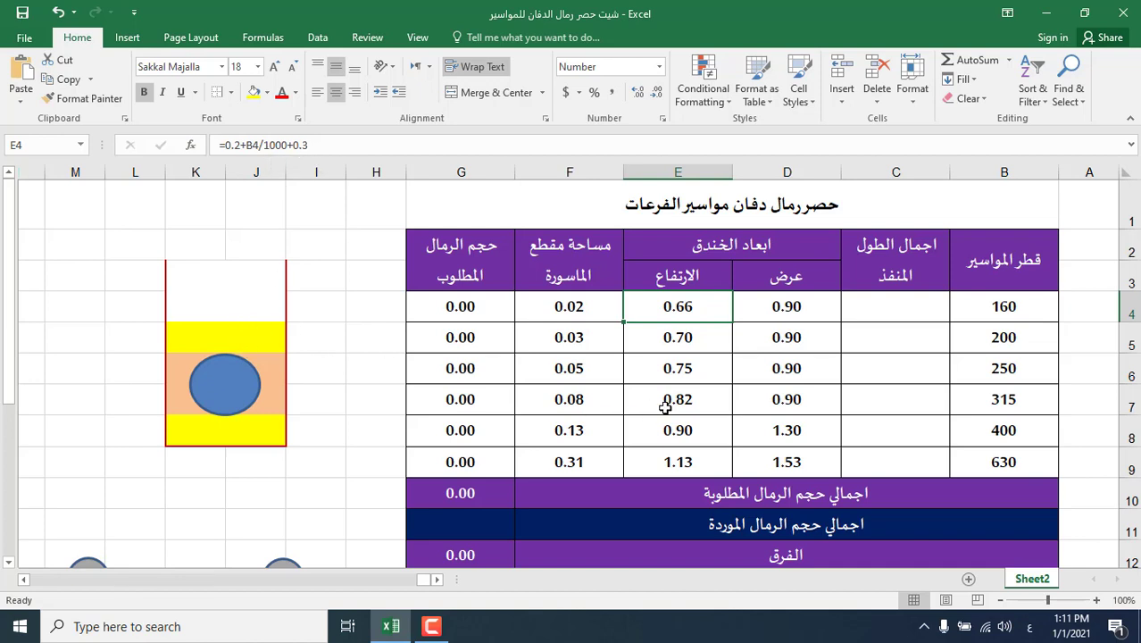
left_click(665, 407)
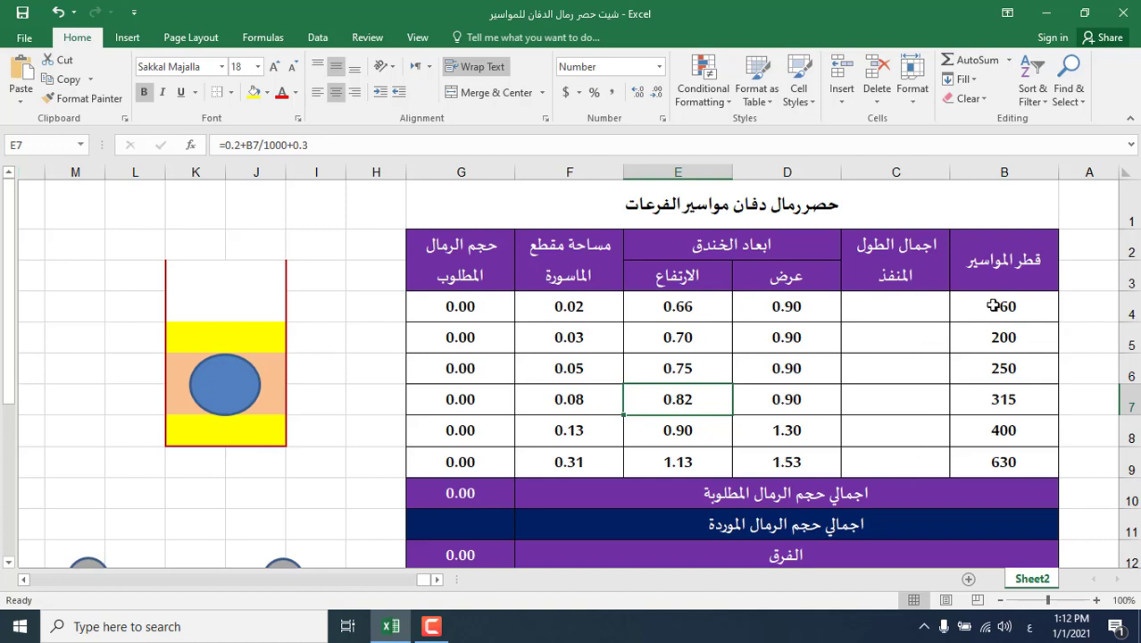
Step: Enter total lengths 1200, 3000 and 250 for the 160, 200 and 250 pipes
left_click(927, 309)
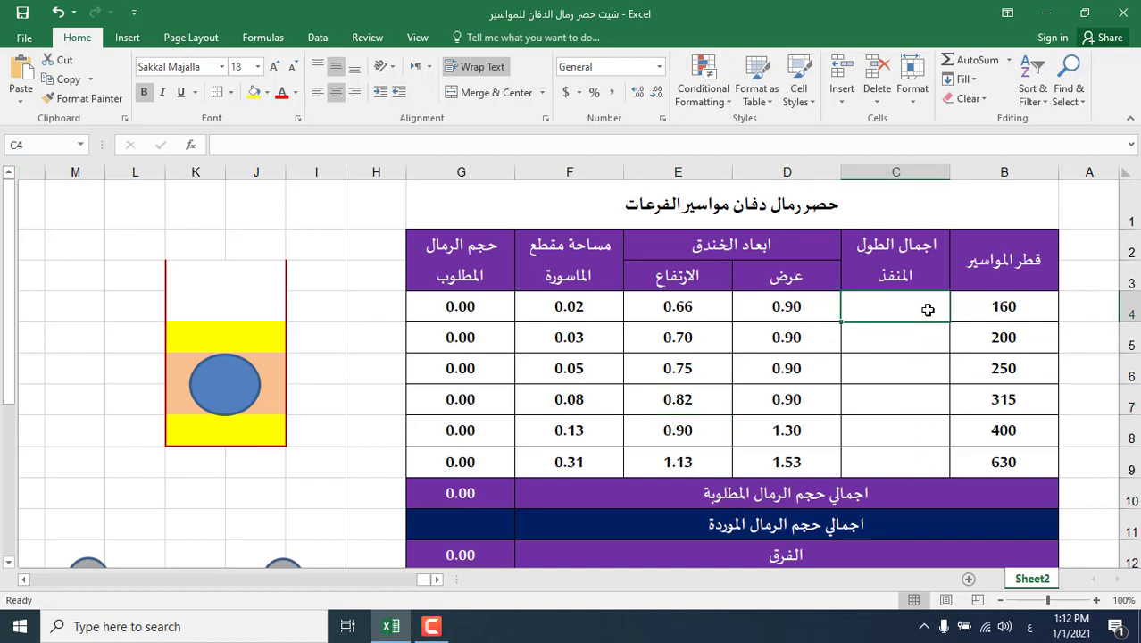
type("1200")
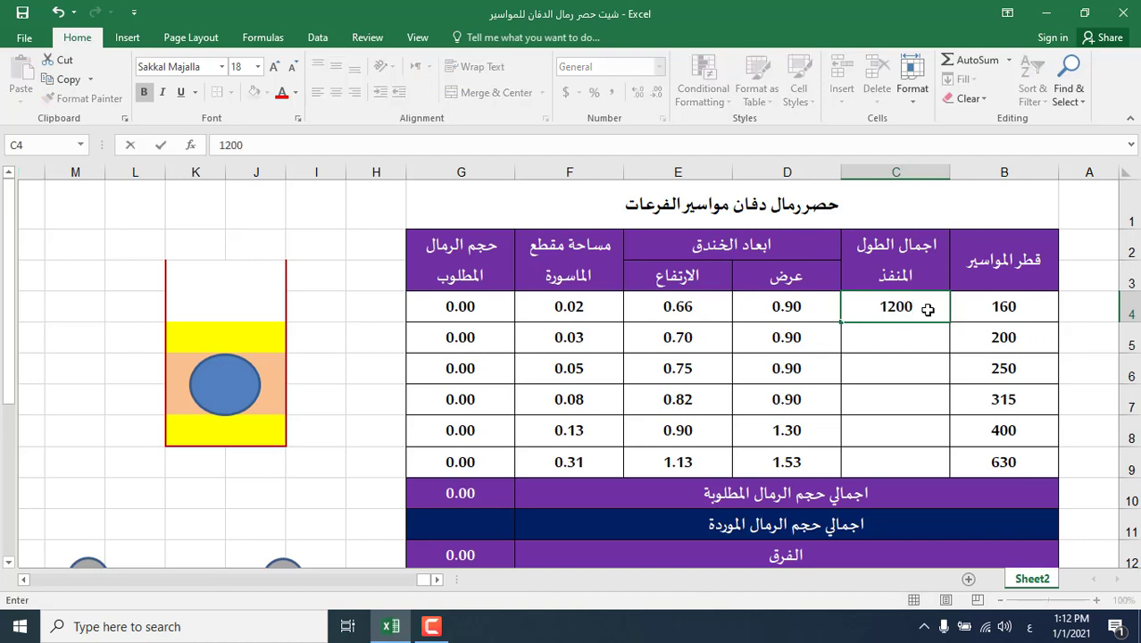
left_click(905, 337)
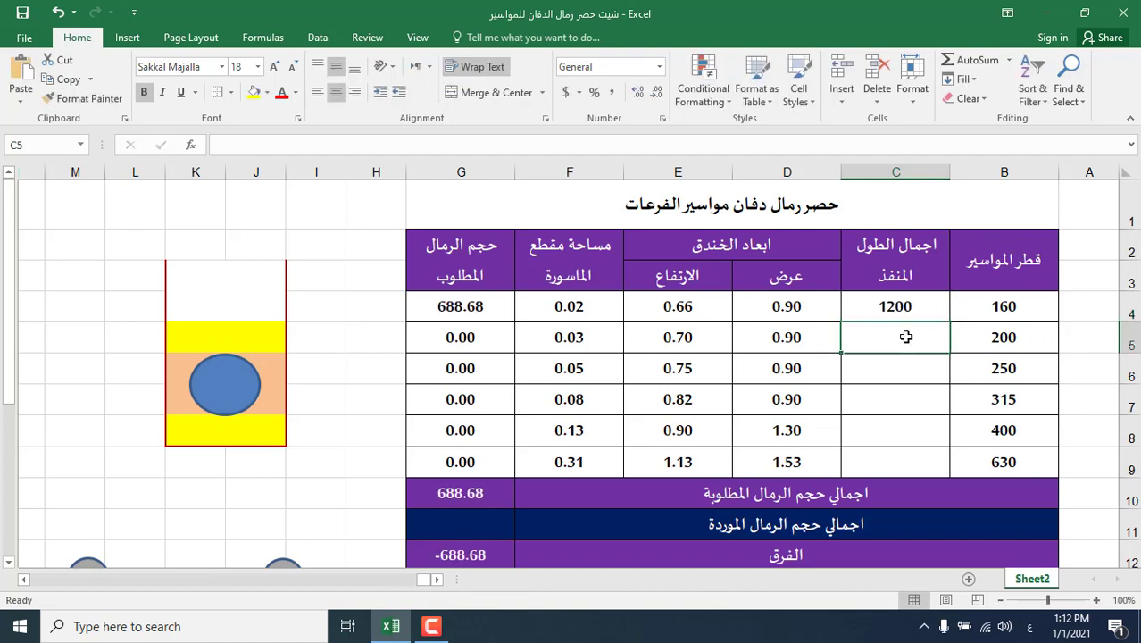
type("30")
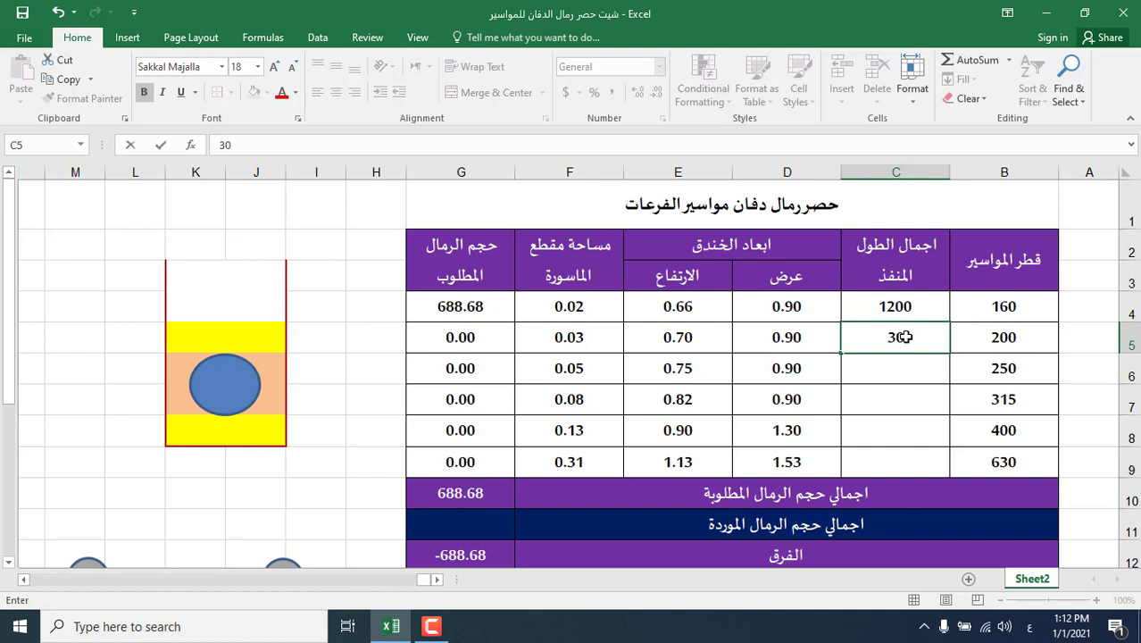
type("00")
left_click(898, 375)
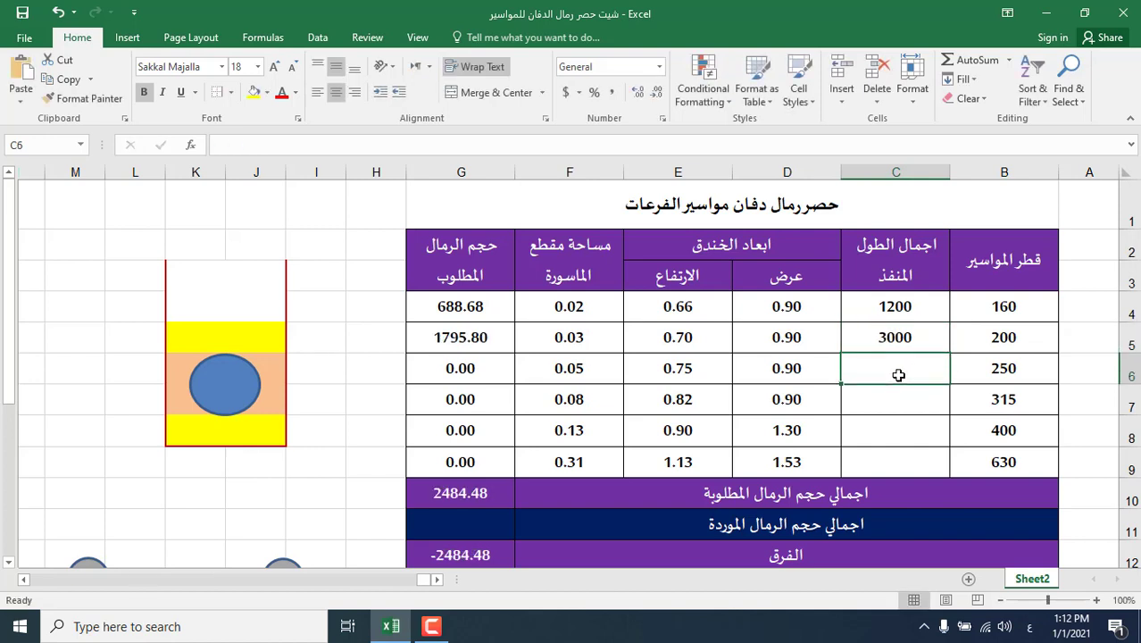
type("250")
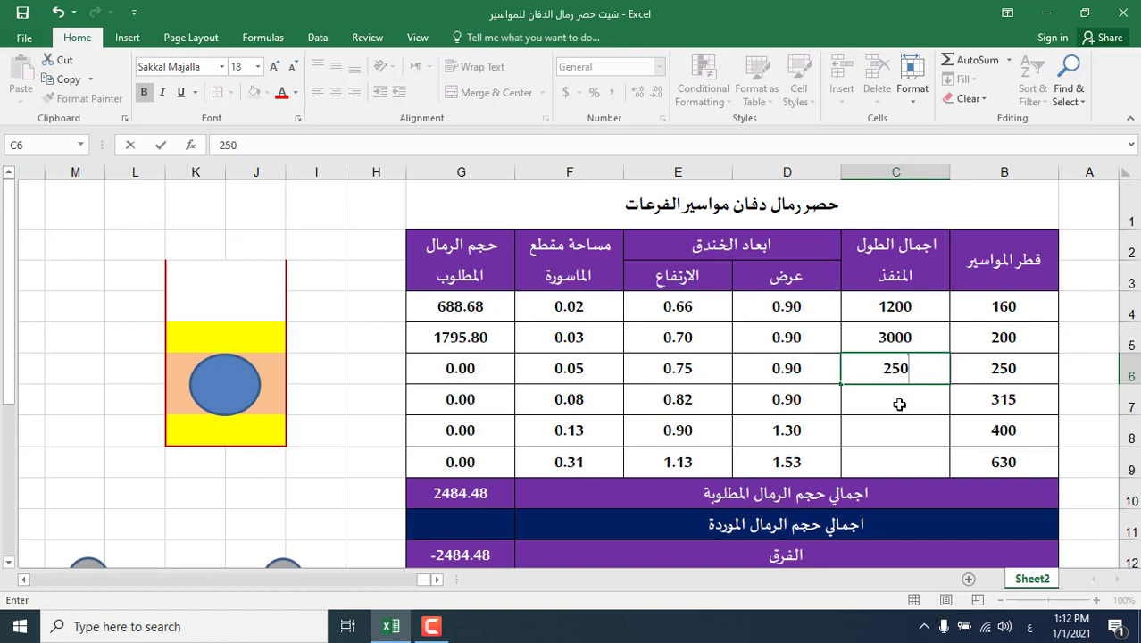
left_click(899, 405)
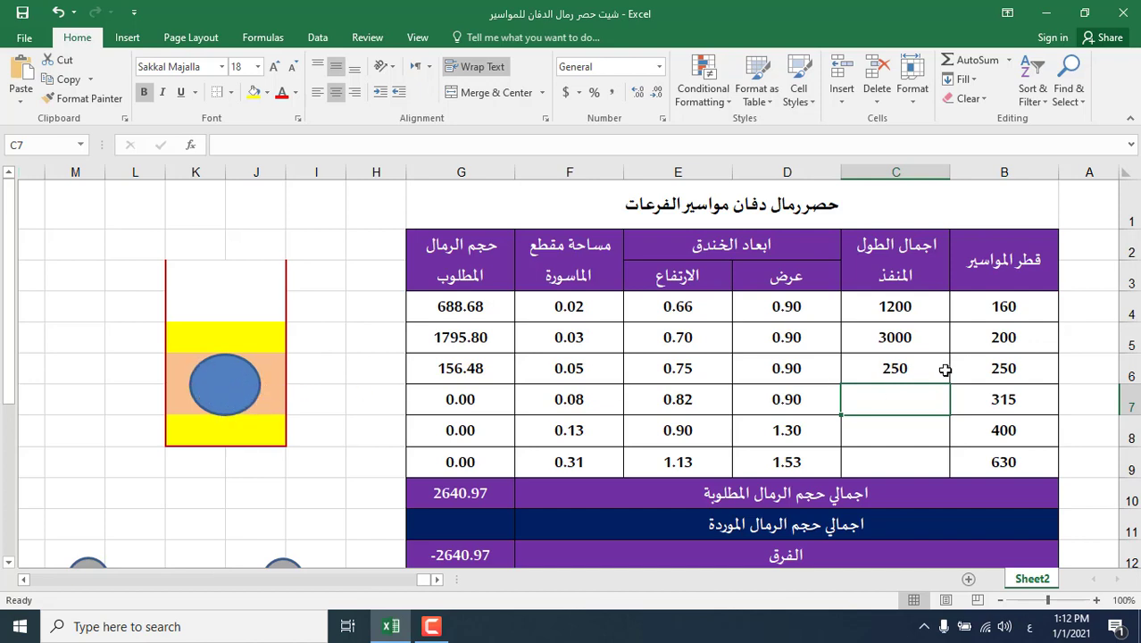
left_click(609, 309)
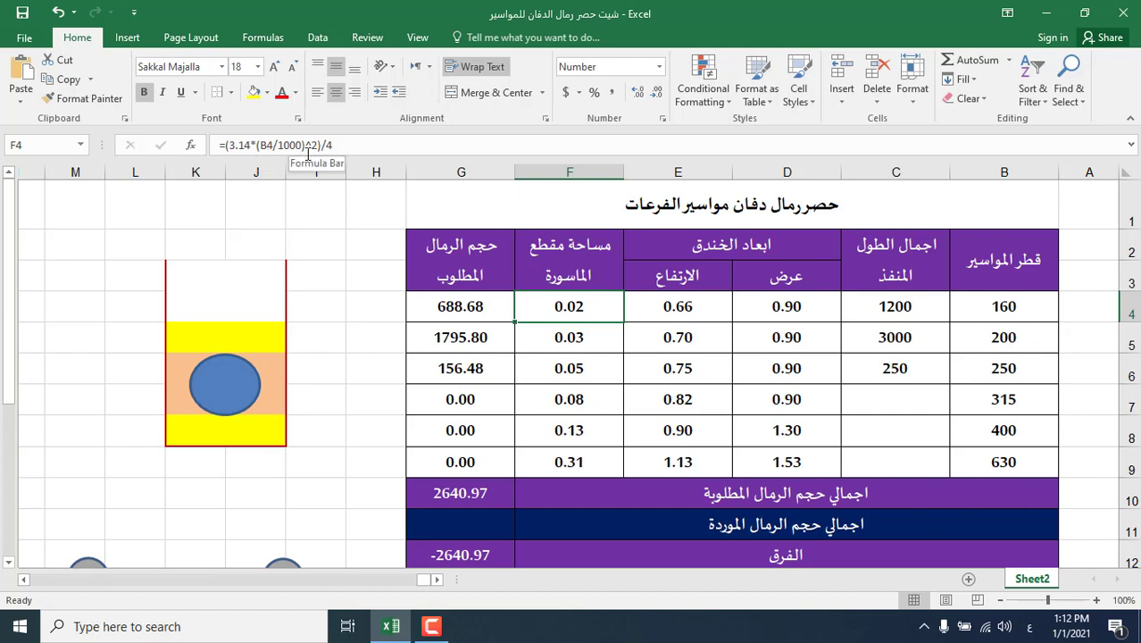
left_click(573, 325)
left_click(578, 362)
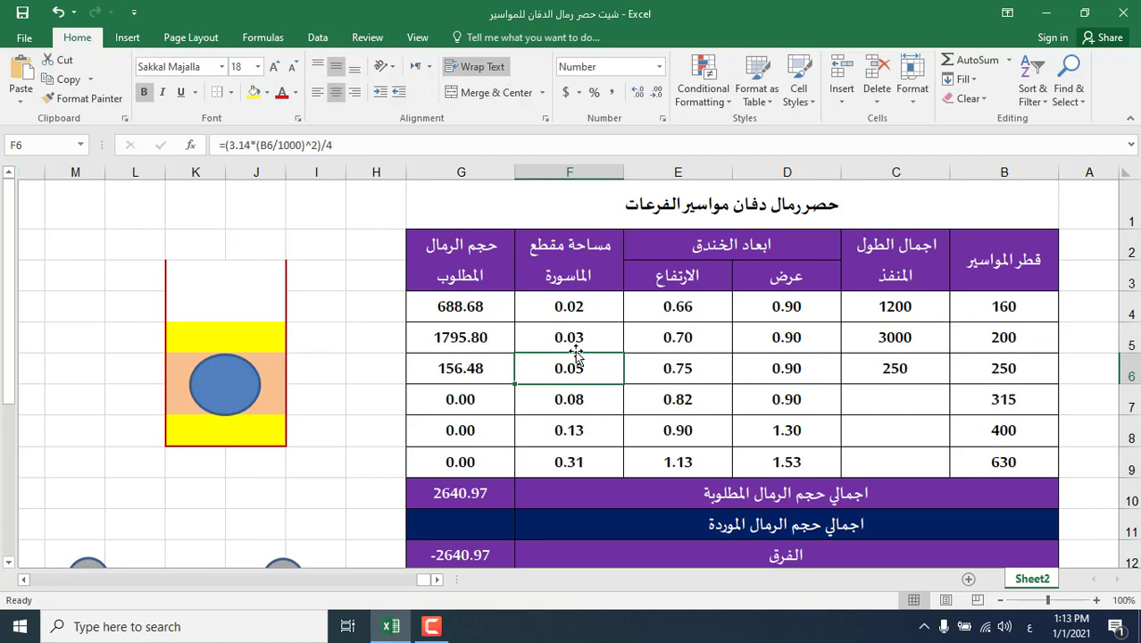
left_click(459, 306)
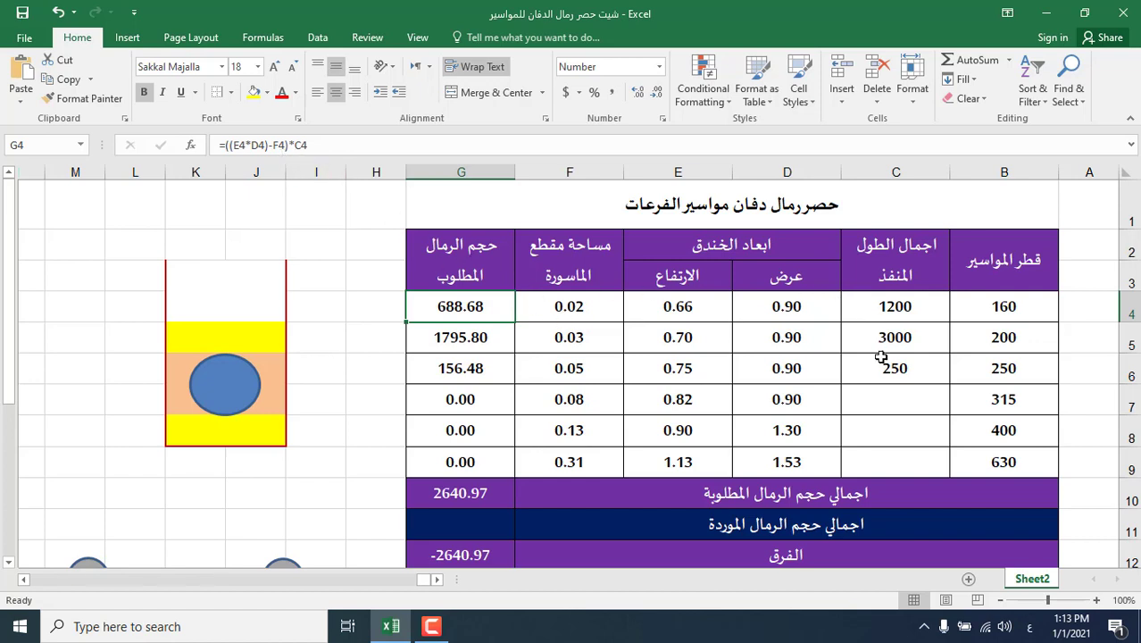
Step: Set the total lengths of the 315, 400 and 630 pipes to 0
left_click(887, 395)
type("0")
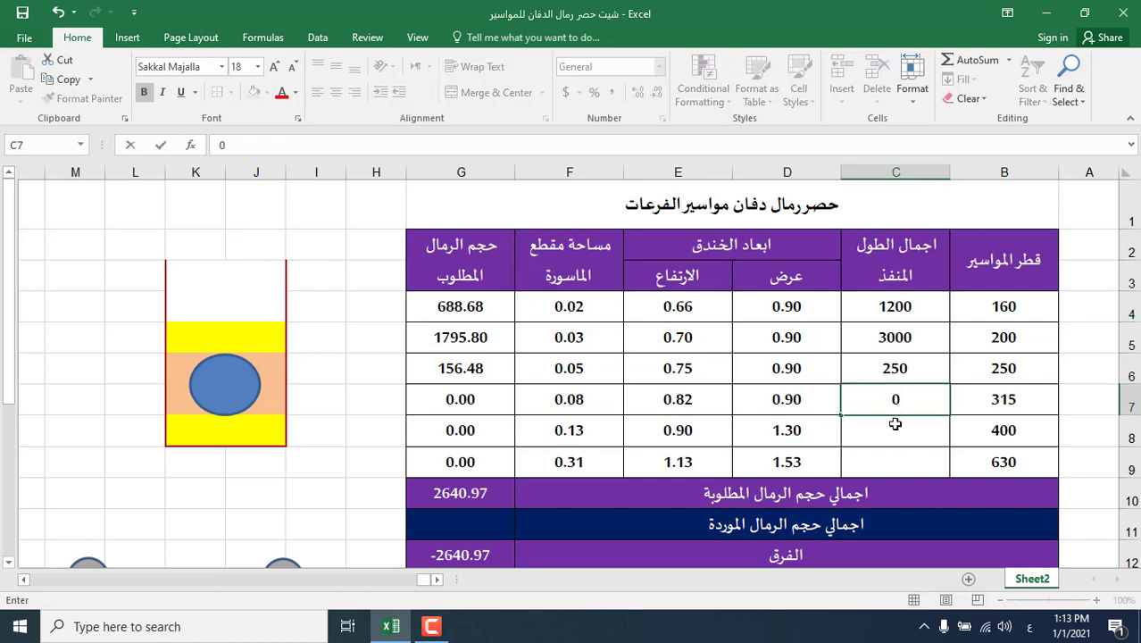
left_click(895, 425)
type("0")
left_click(924, 470)
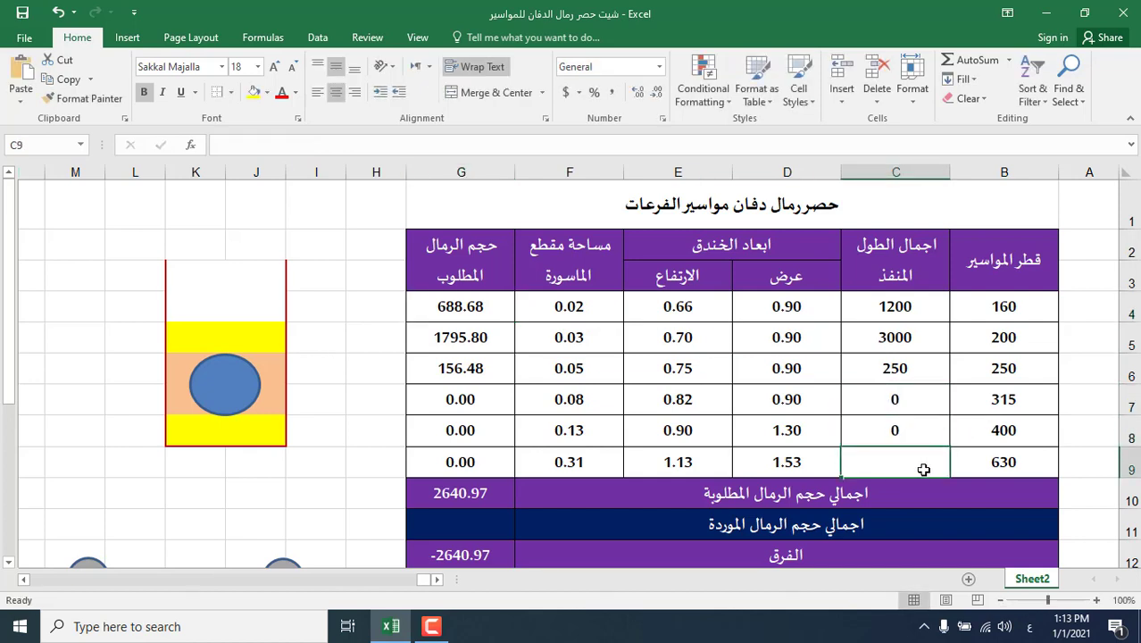
type("0")
Step: Enter 2700 as the total supplied sand, giving a 2.24% loss
left_click(800, 406)
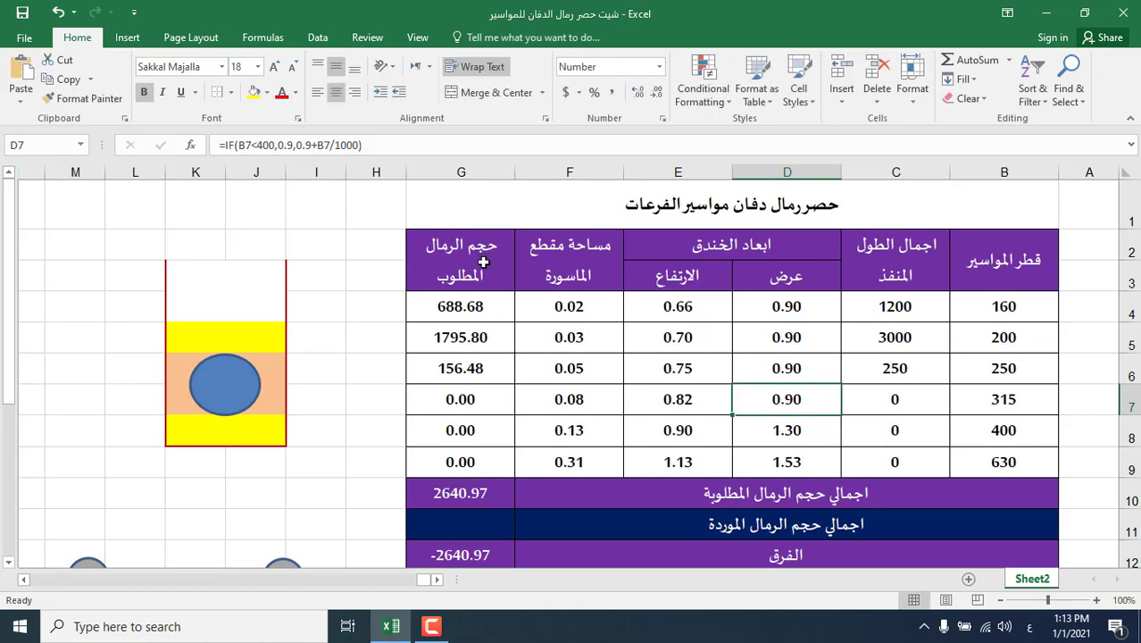
scroll(483, 262, "down", 2)
scroll(483, 262, "down", 1)
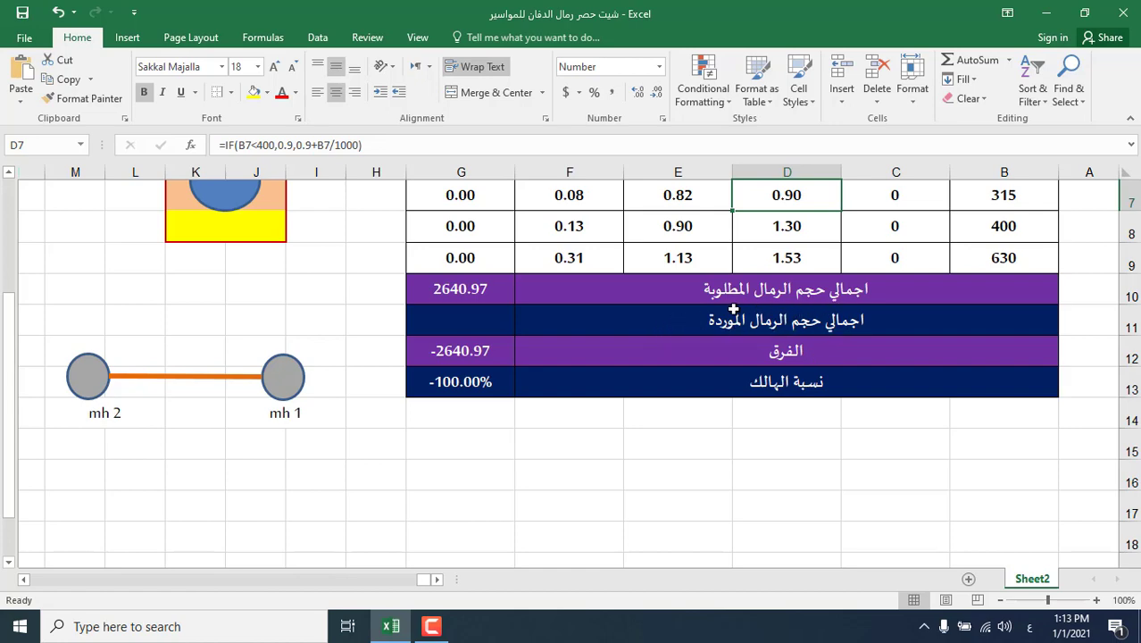
scroll(705, 307, "up", 2)
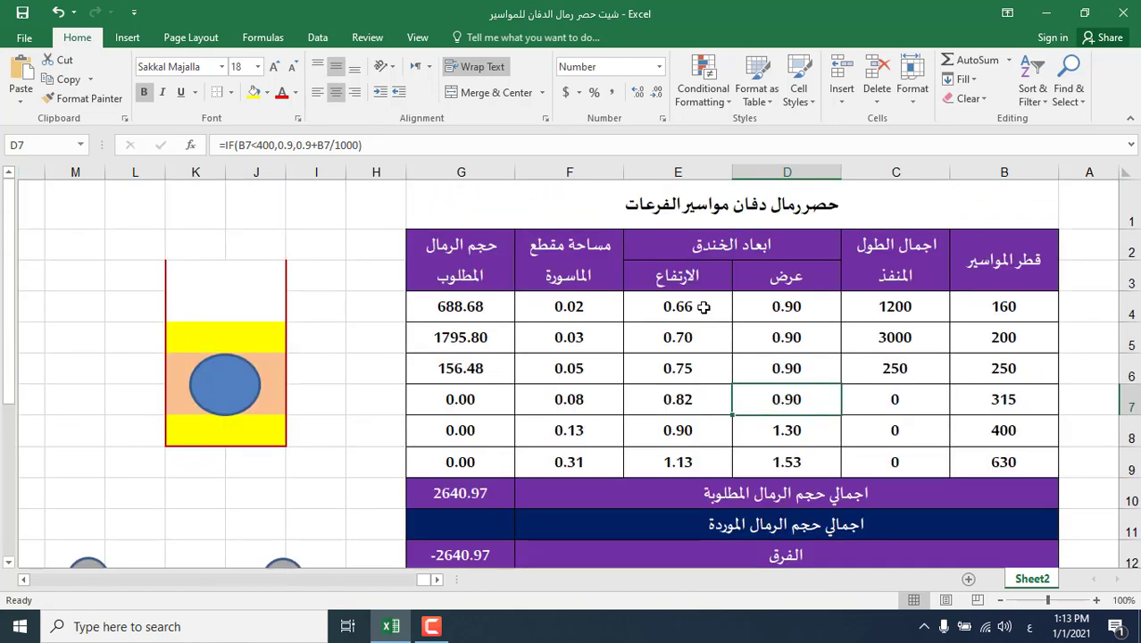
scroll(705, 307, "down", 1)
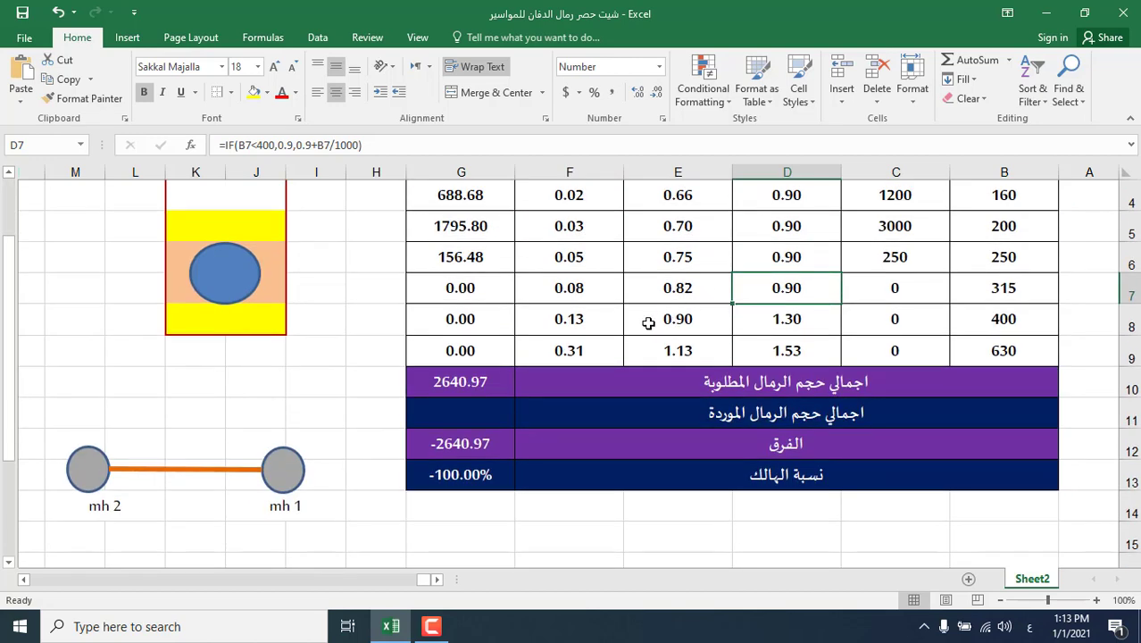
left_click(489, 413)
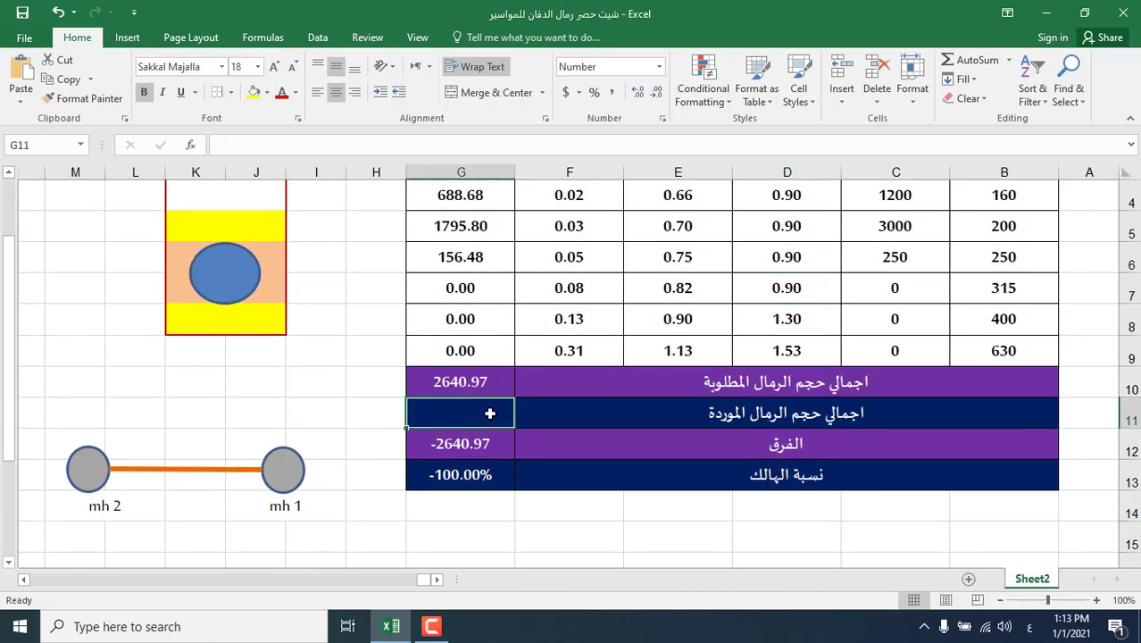
type("2")
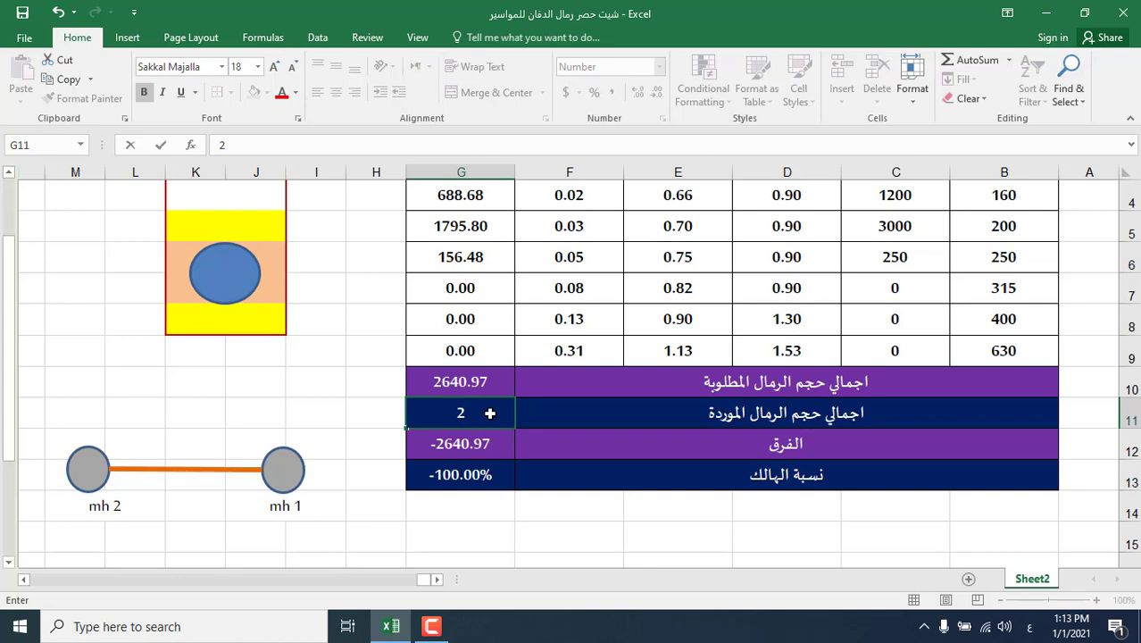
type("700")
left_click(330, 409)
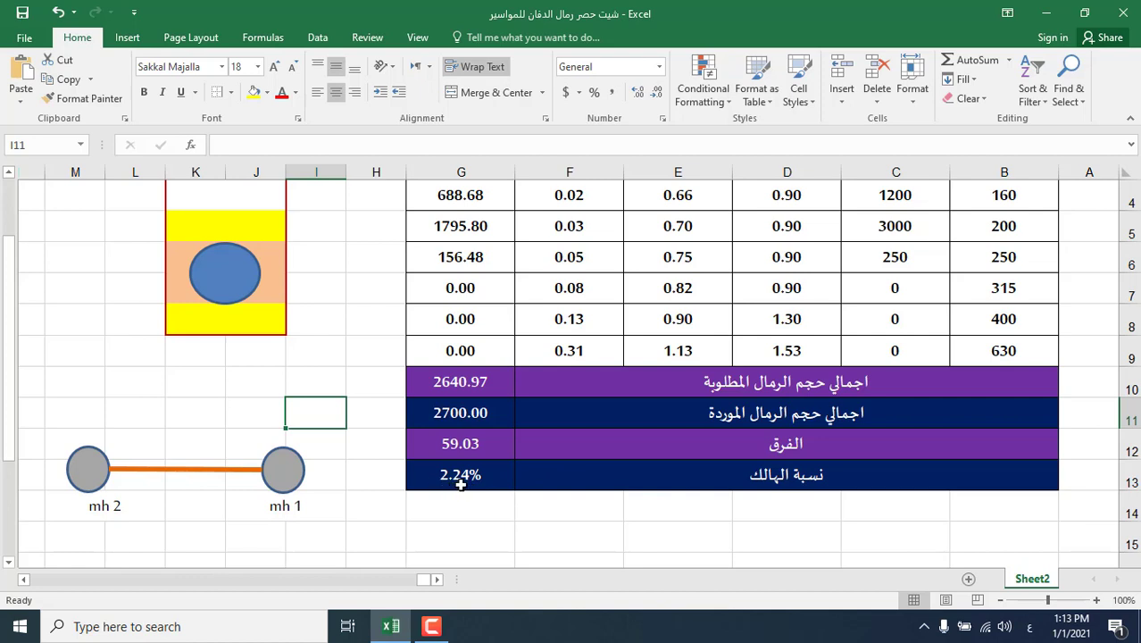
left_click(464, 474)
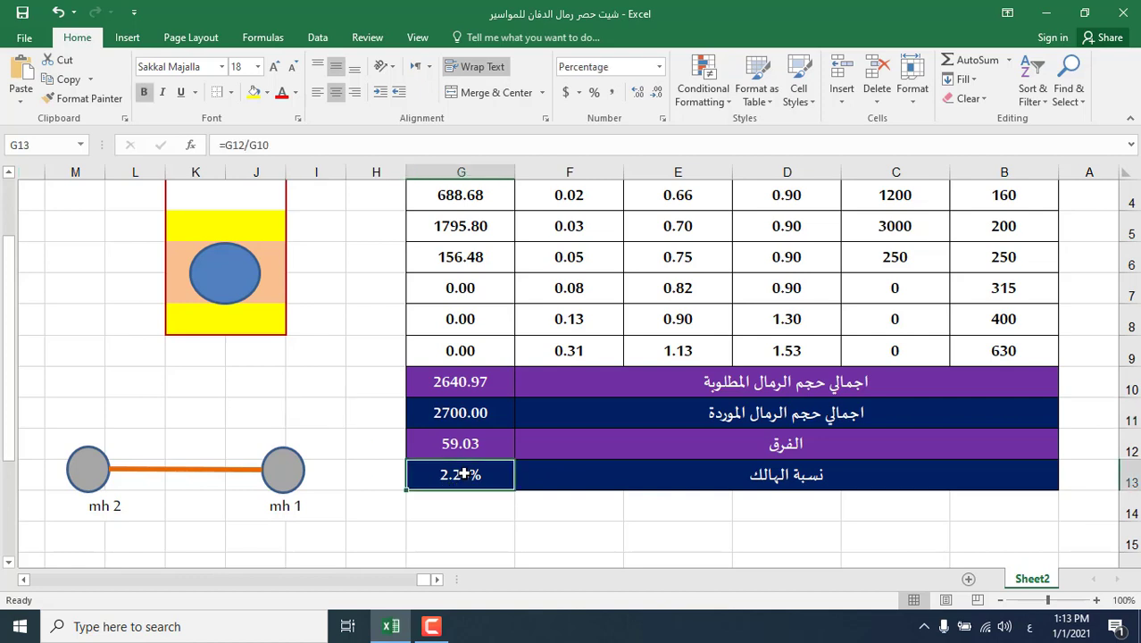
double_click(464, 475)
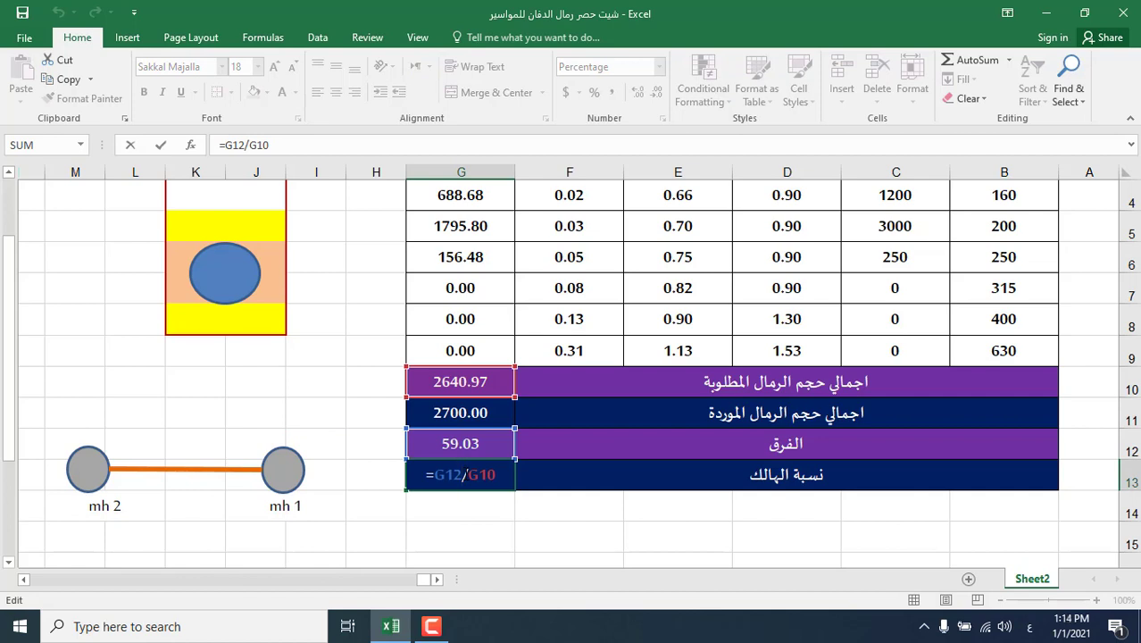
key("Return")
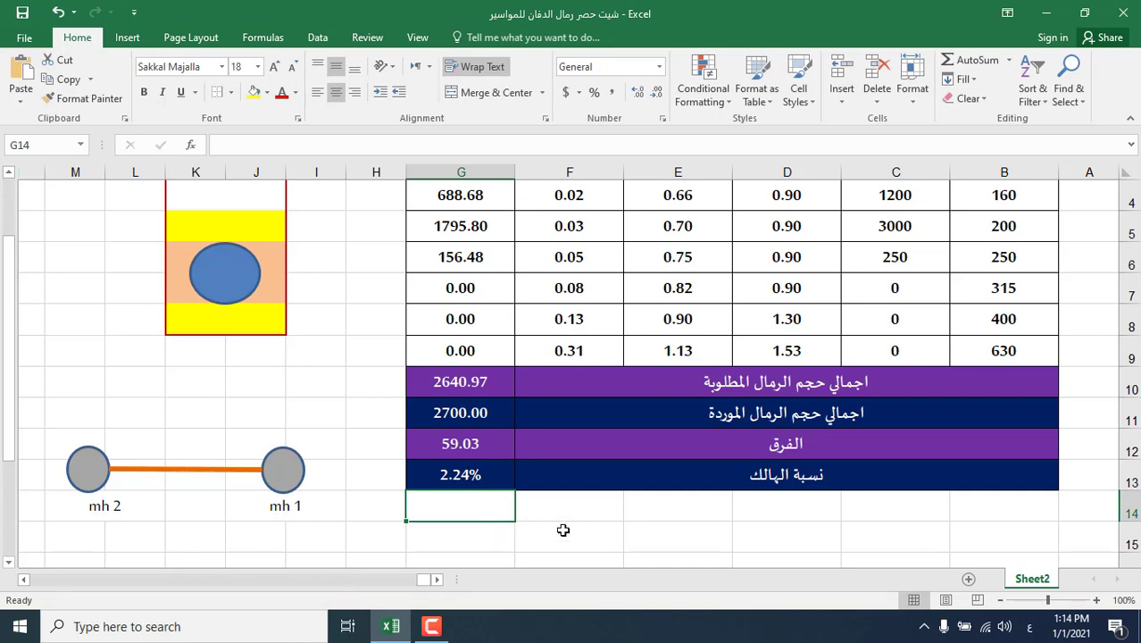
left_click(465, 481)
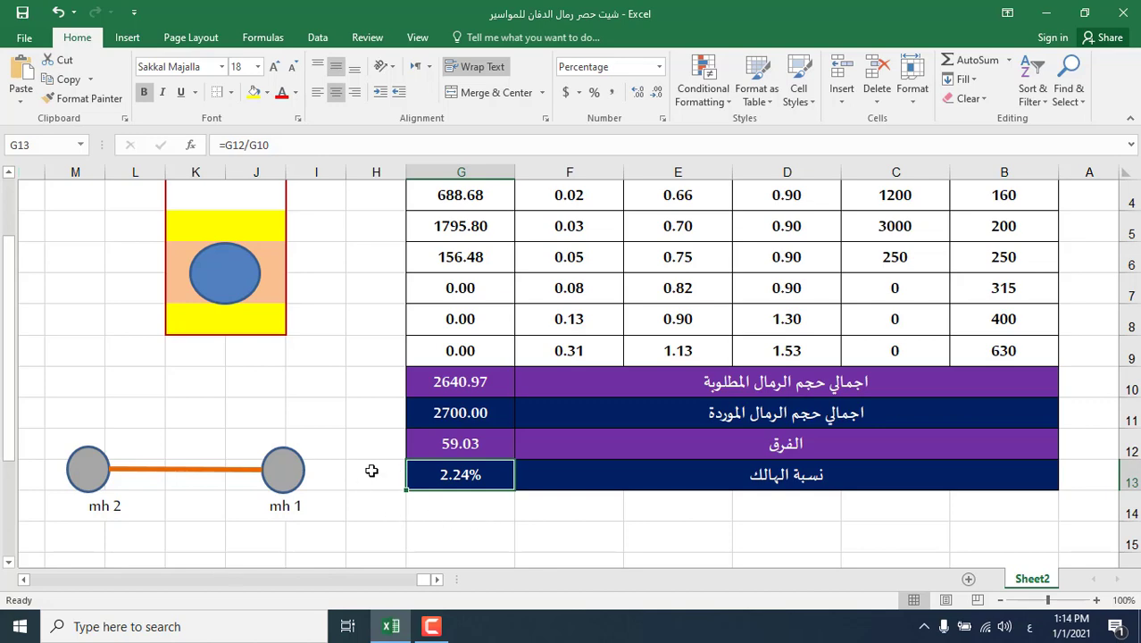
scroll(911, 290, "up", 1)
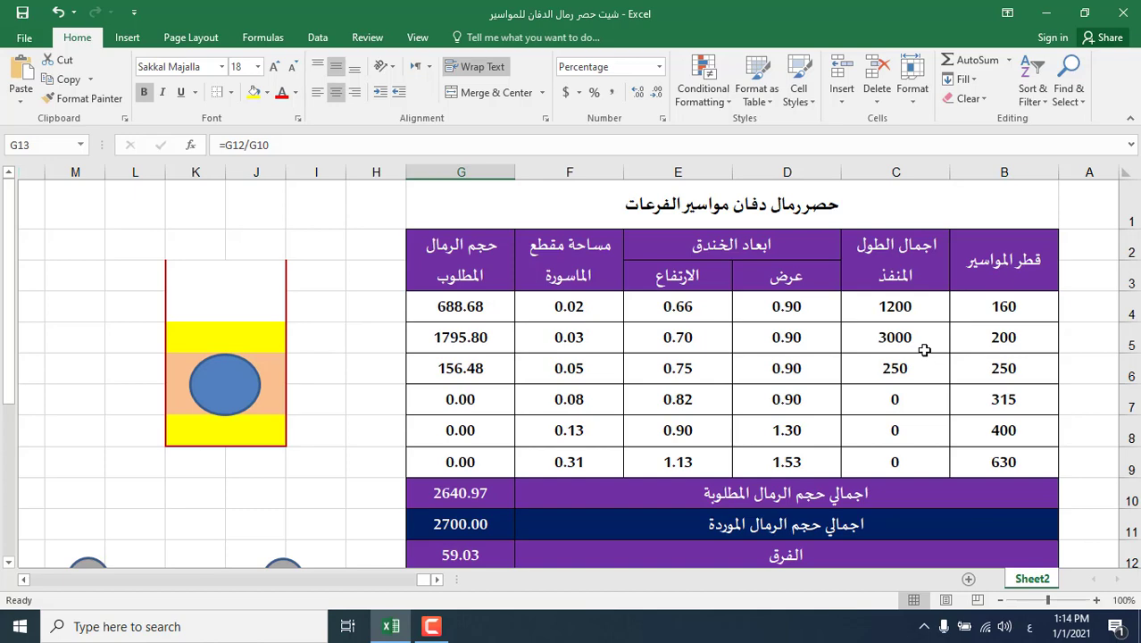
scroll(924, 350, "down", 1)
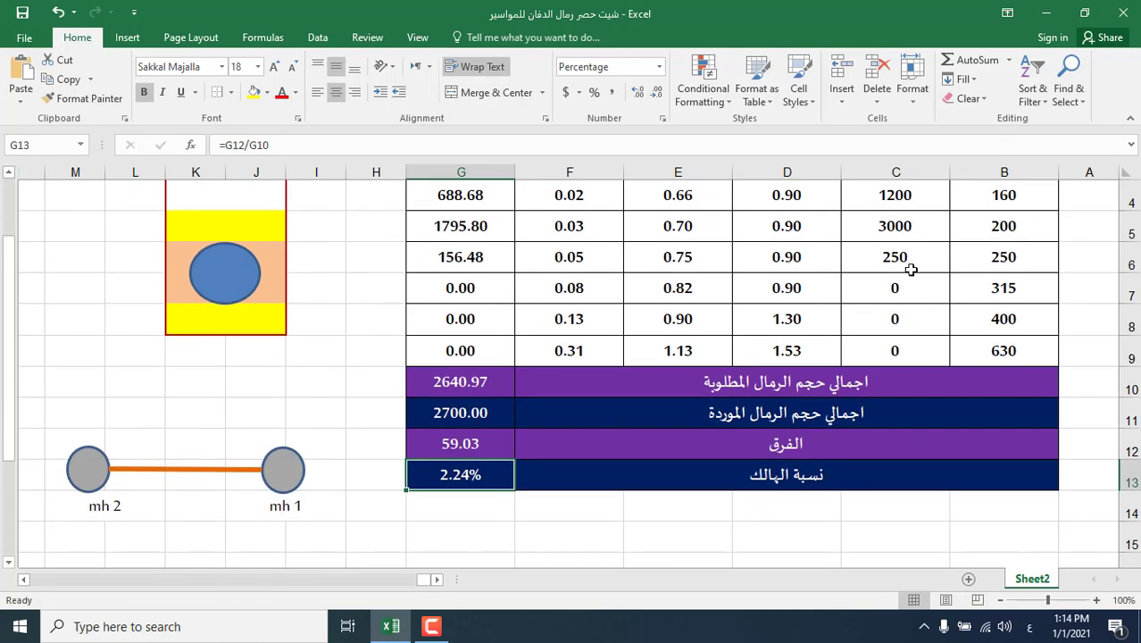